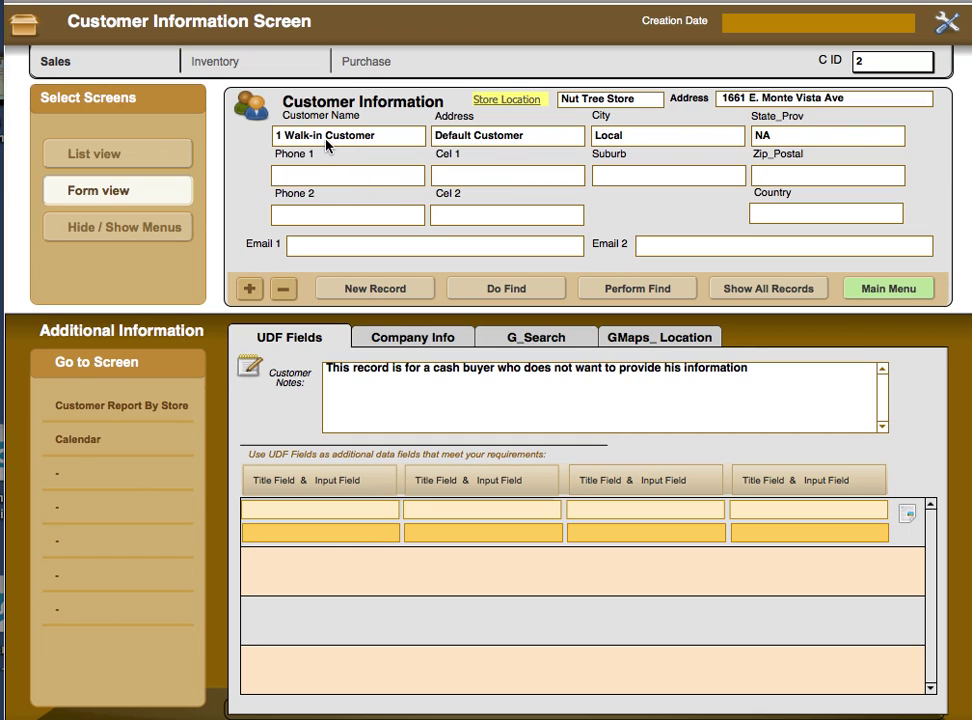
# - Leave the walk-in customer for another customer record and set that record's creation date to April 29, 2014
pyautogui.click(250, 290)
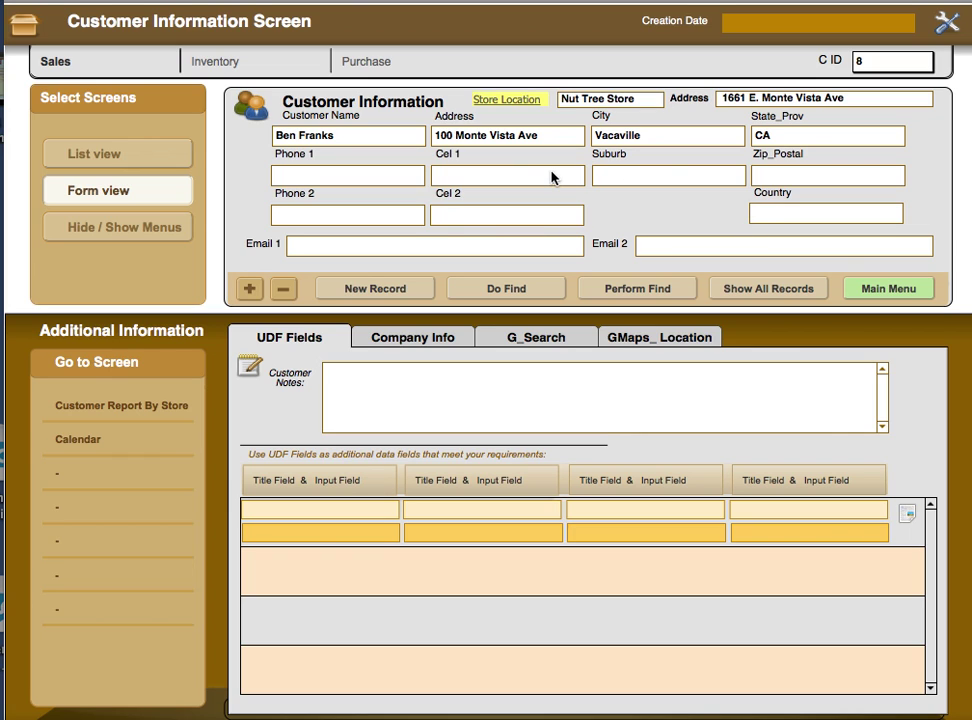
pyautogui.click(423, 340)
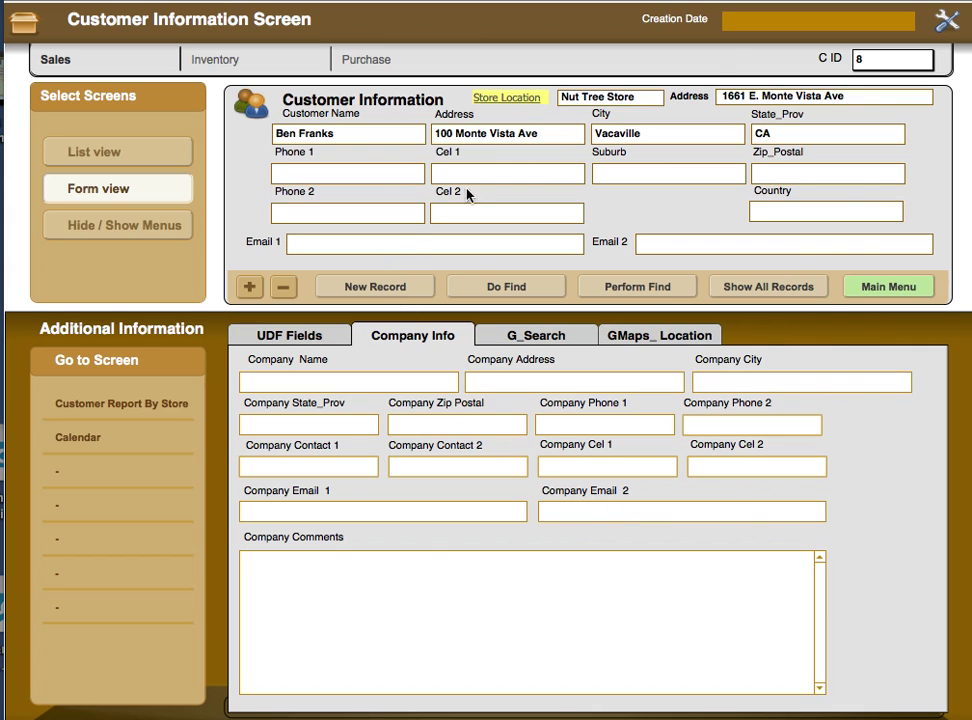
pyautogui.click(818, 22)
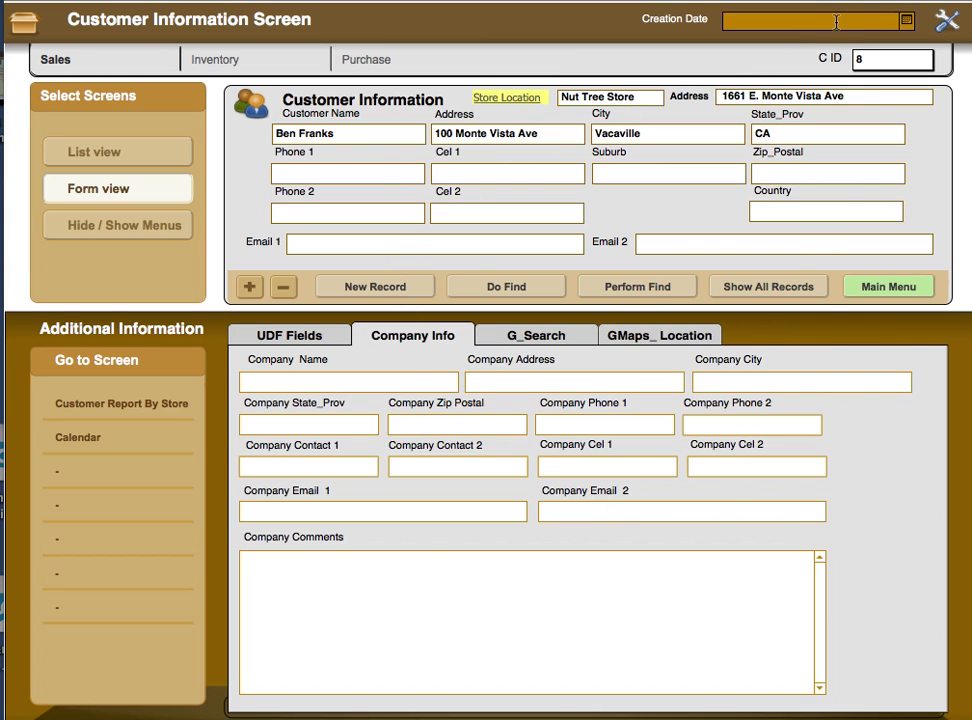
pyautogui.click(906, 20)
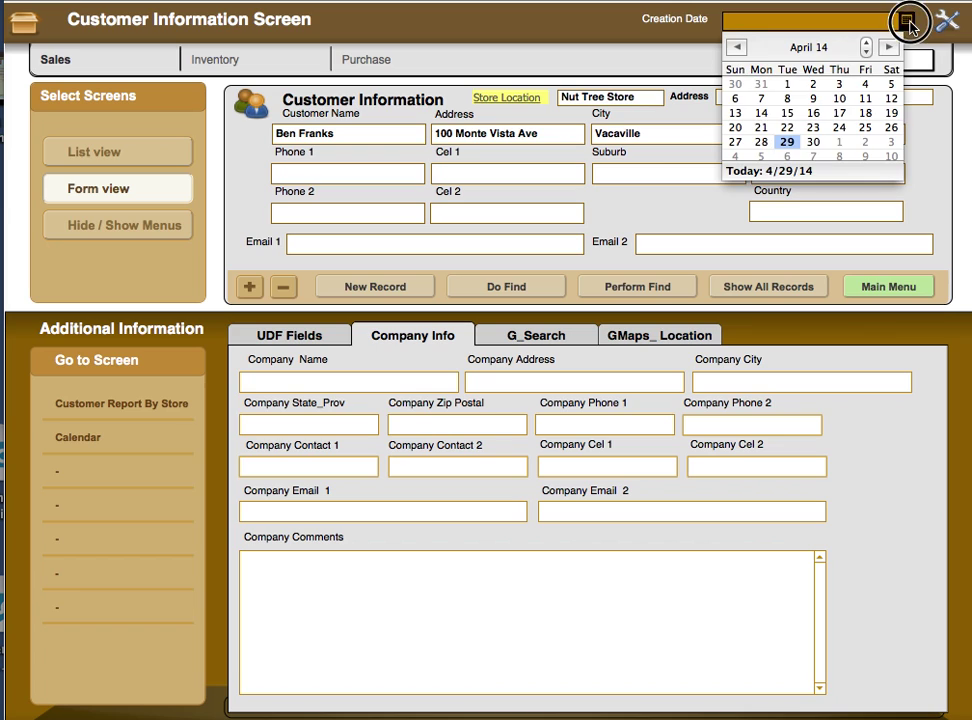
pyautogui.click(790, 147)
pyautogui.click(670, 62)
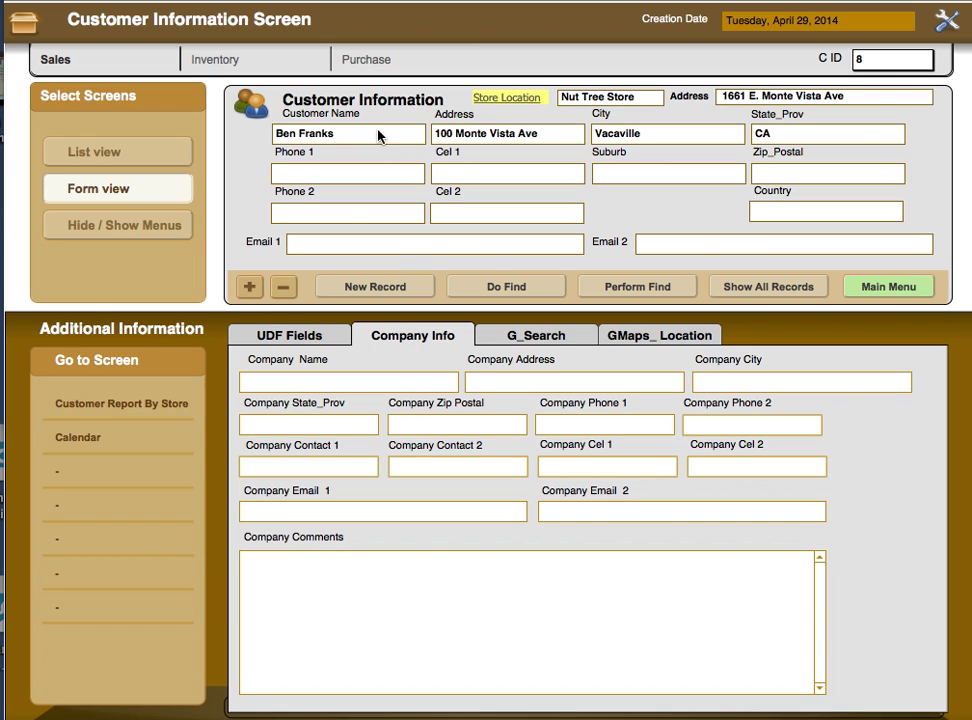
# - Find the customer's record by searching for the customer's first name
pyautogui.click(507, 287)
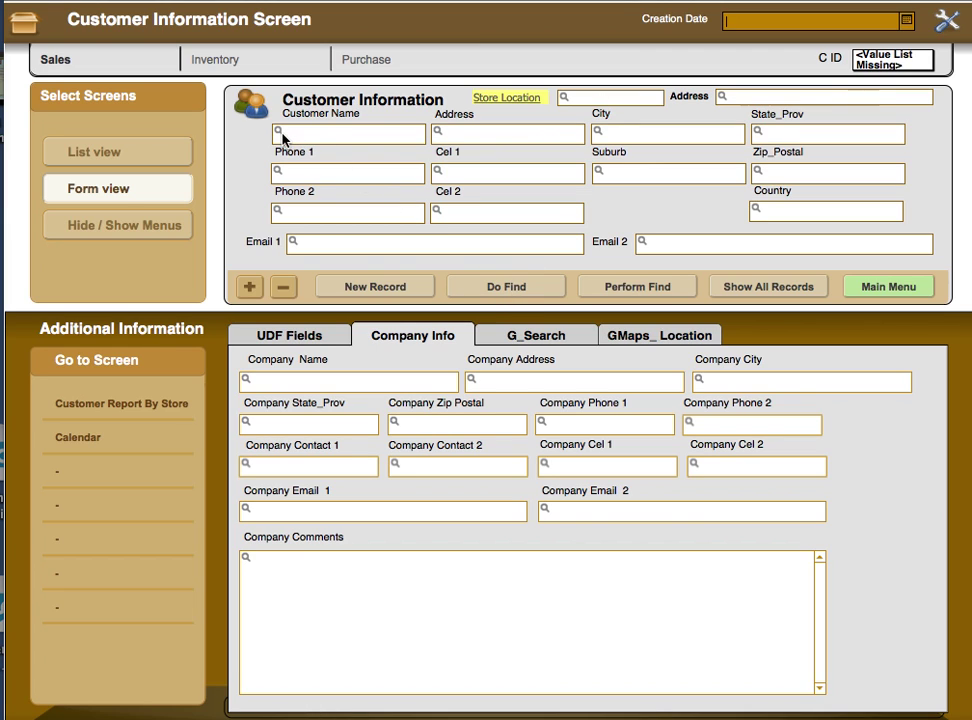
pyautogui.click(349, 137)
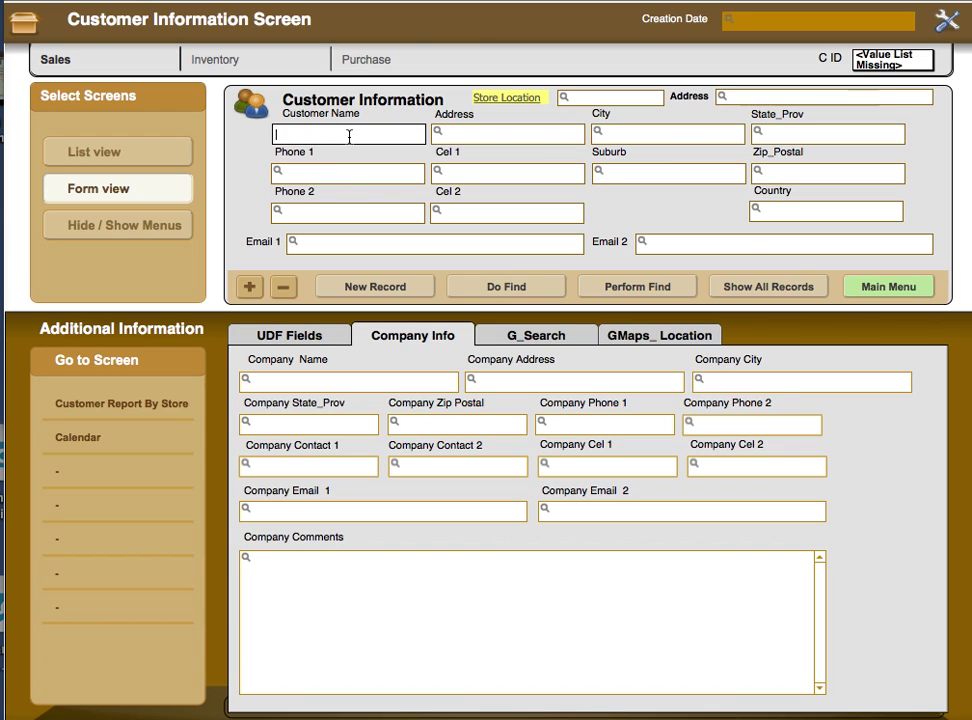
pyautogui.write('ben')
pyautogui.click(618, 288)
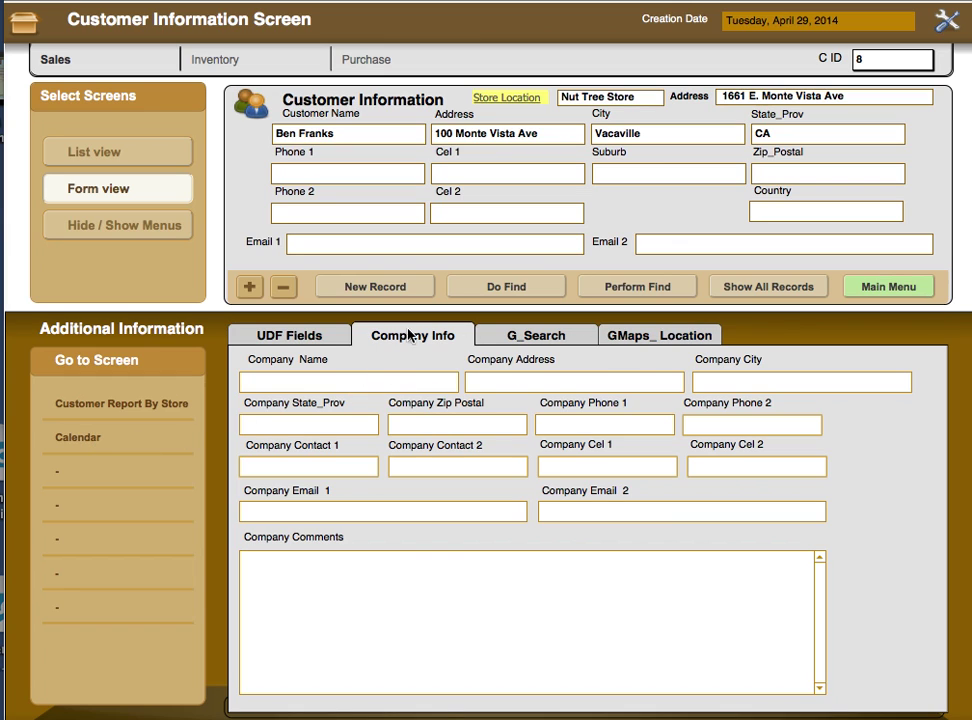
# - Review the customer notes area and the company information fields, including the company comments
pyautogui.click(269, 343)
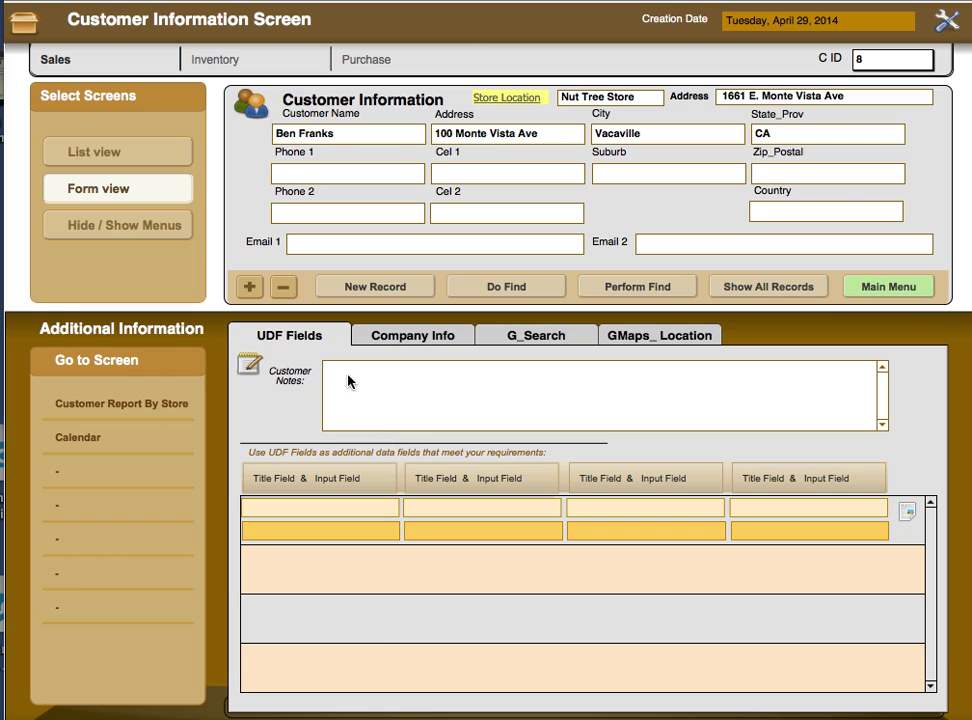
pyautogui.click(410, 372)
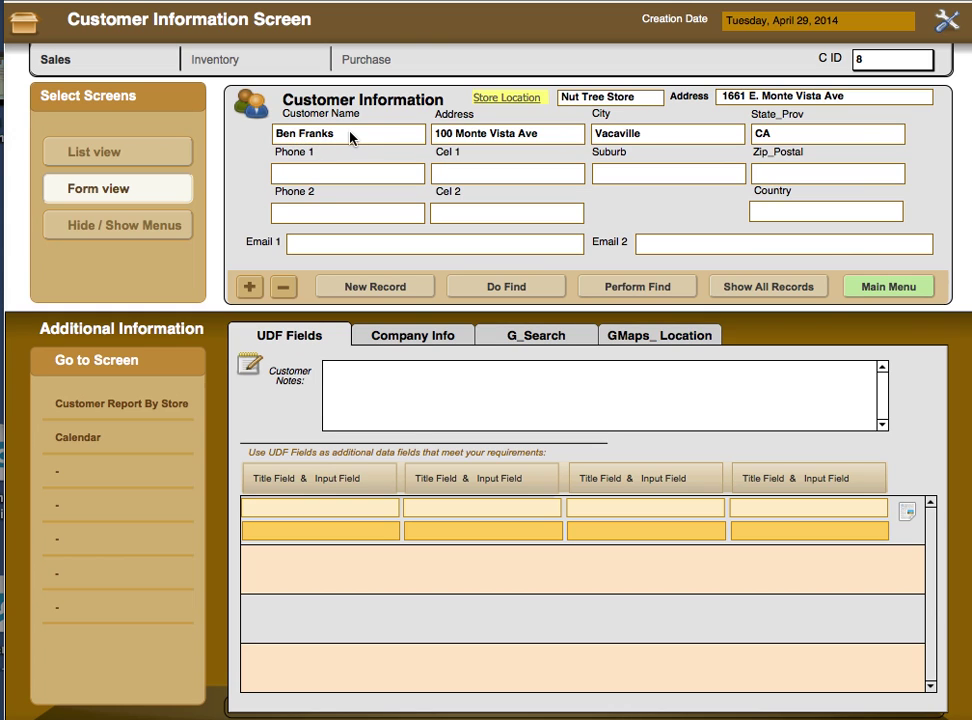
pyautogui.click(414, 335)
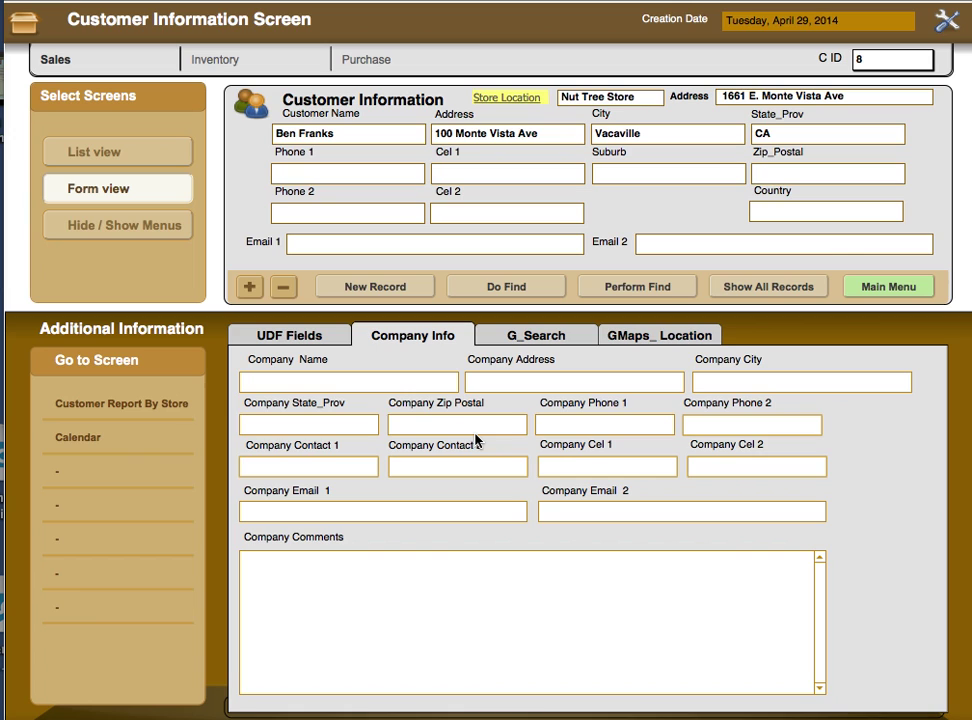
pyautogui.click(414, 560)
# - Look over the embedded Google search page and its list of additional Google services
pyautogui.click(530, 337)
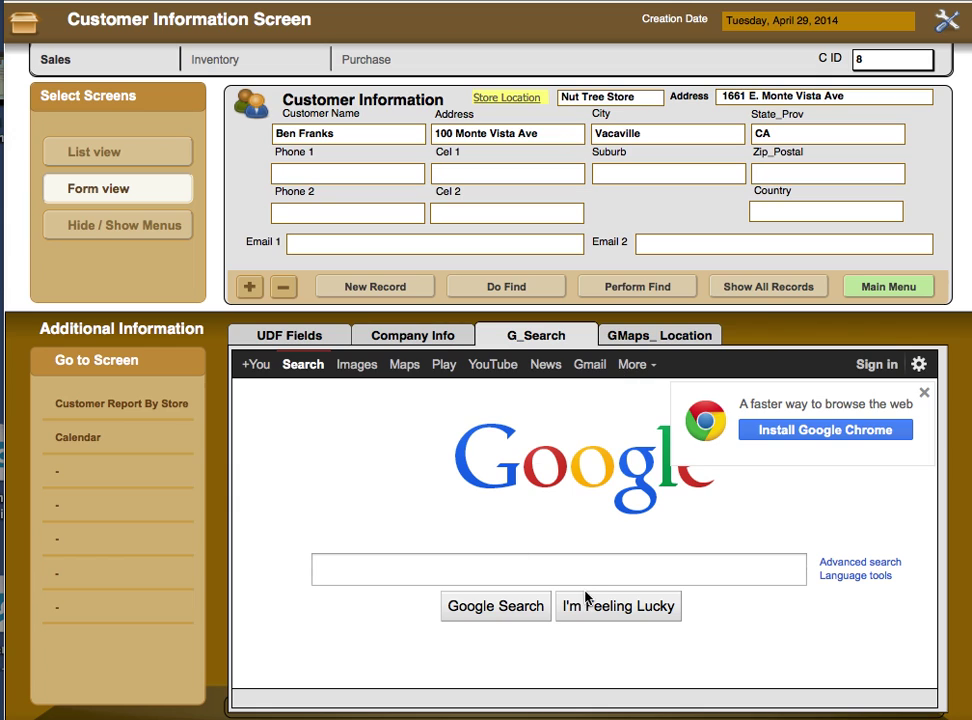
pyautogui.click(636, 367)
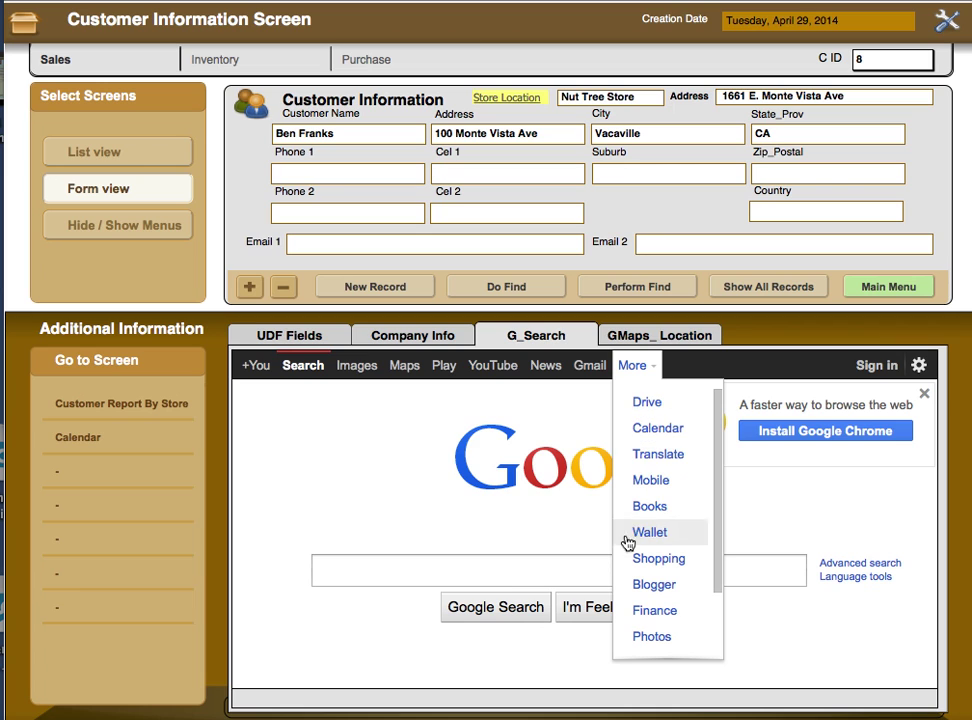
pyautogui.click(540, 508)
# - Zoom the customer record's location map in on the Los Angeles area
pyautogui.click(630, 338)
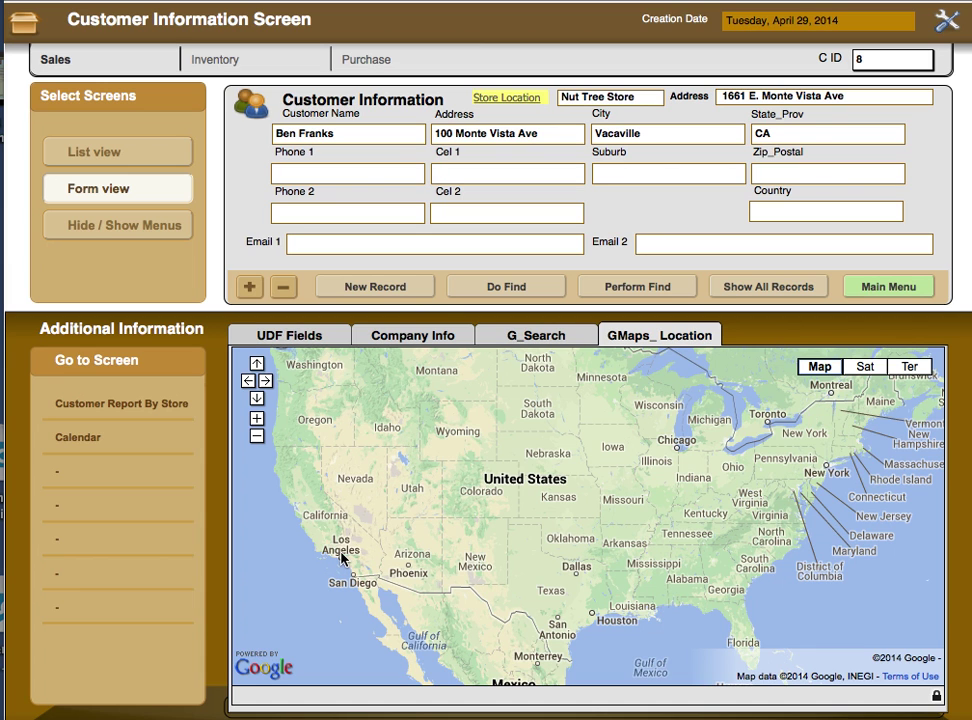
pyautogui.scroll(4, 342, 556)
pyautogui.moveTo(629, 483); pyautogui.dragTo(512, 537)
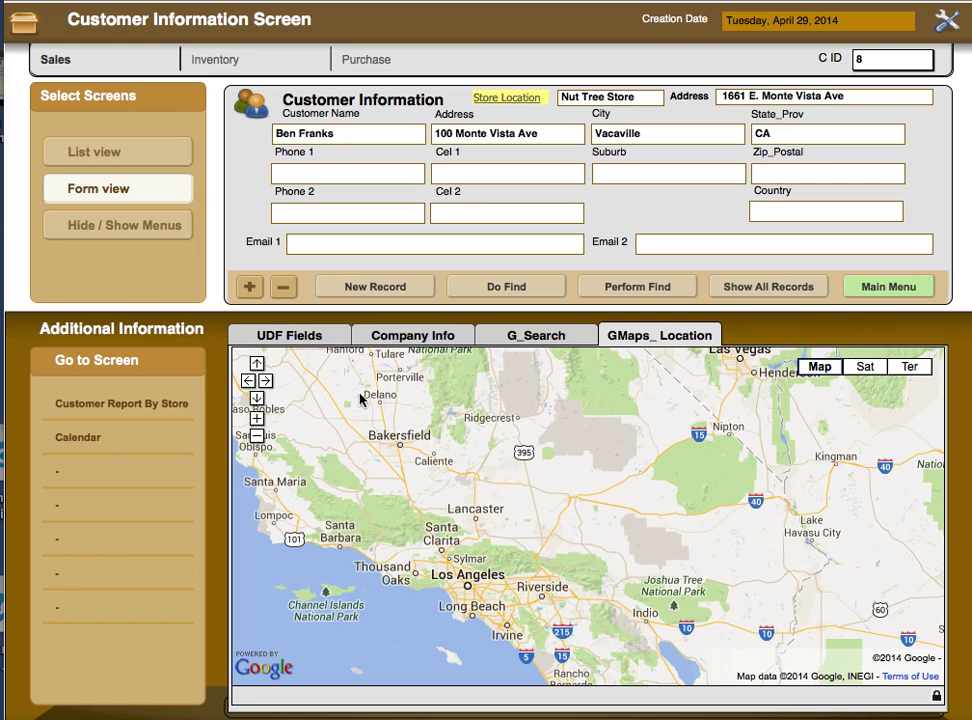
# - Open Google Maps within the embedded Google search page, dismiss its notice, and briefly expand the map to full width
pyautogui.click(533, 338)
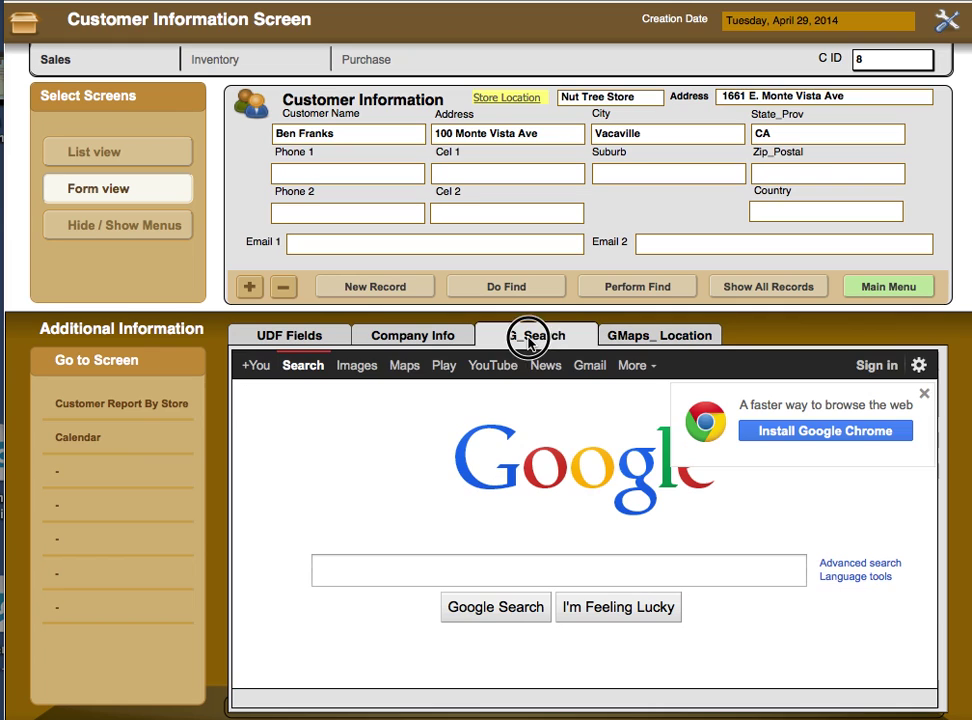
pyautogui.click(626, 367)
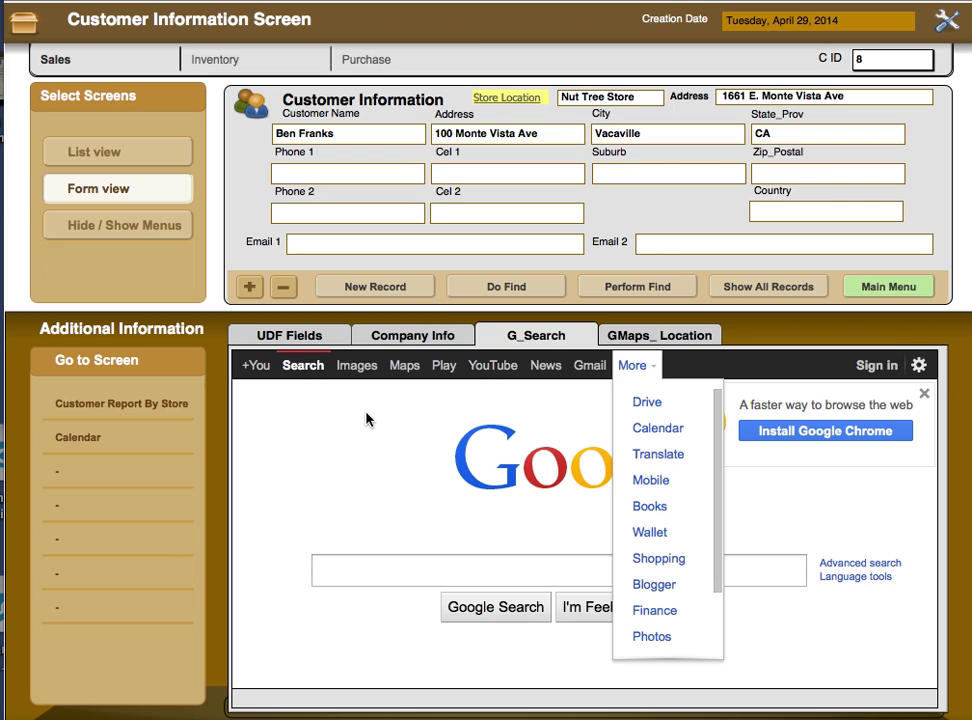
pyautogui.click(405, 366)
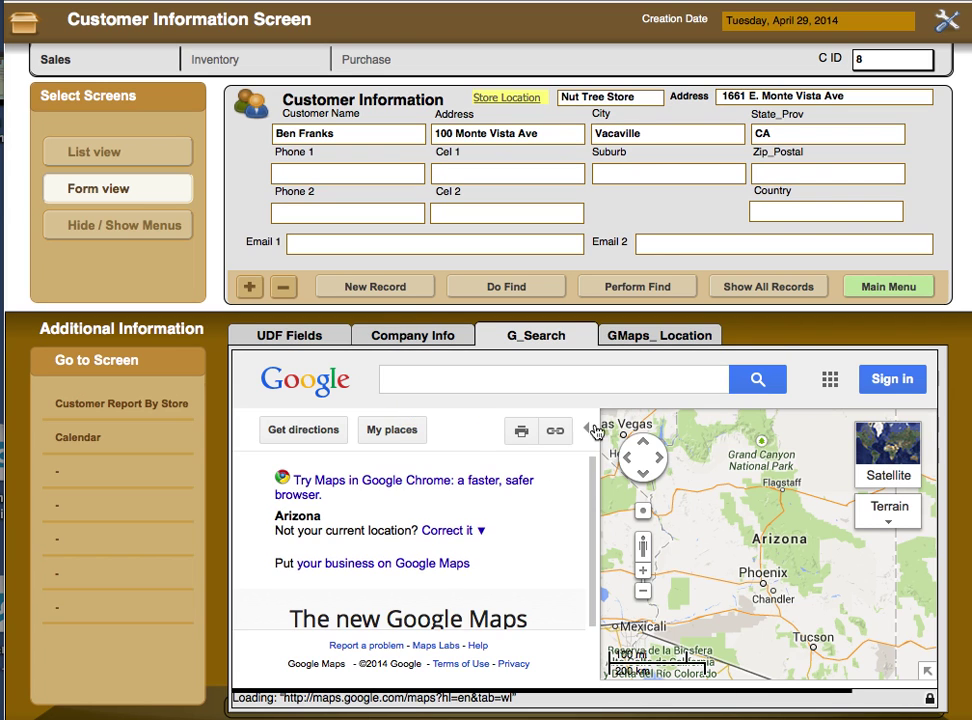
pyautogui.click(406, 379)
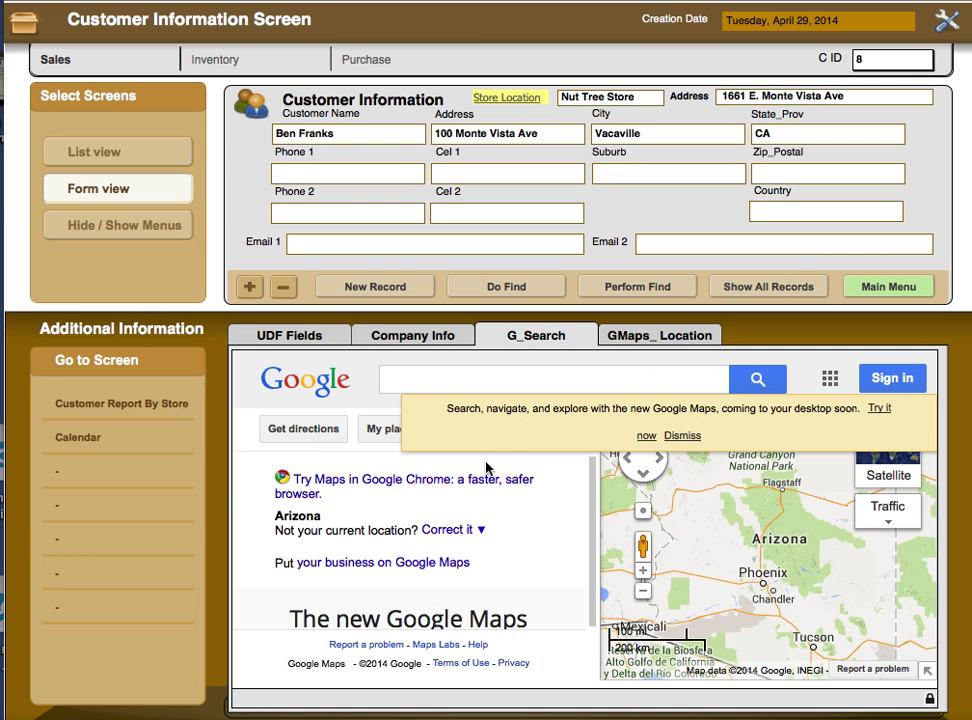
pyautogui.click(682, 437)
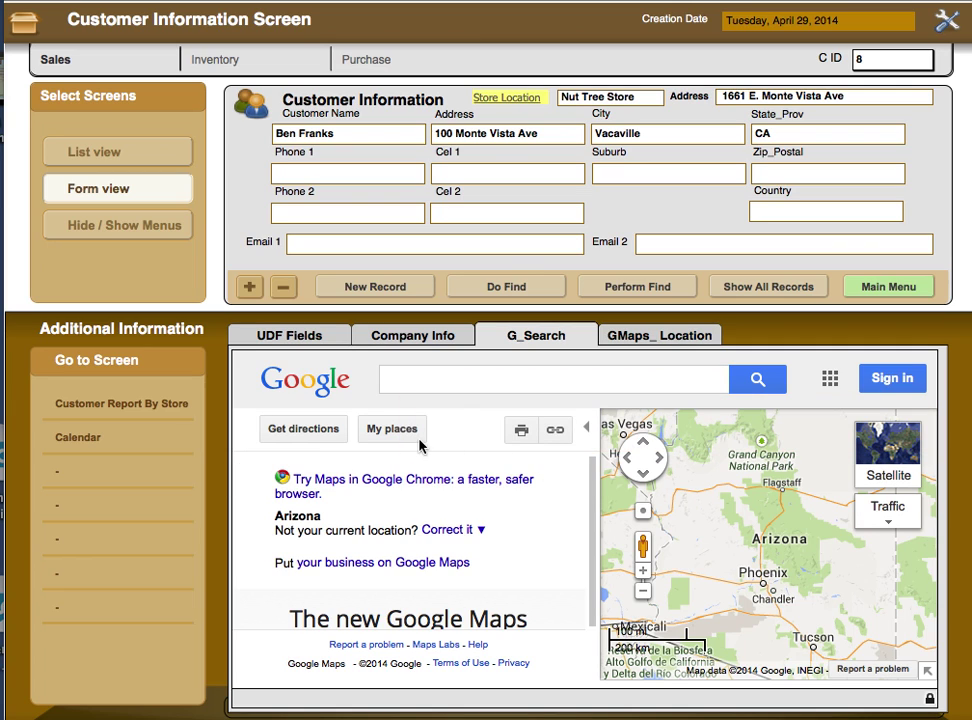
pyautogui.click(583, 431)
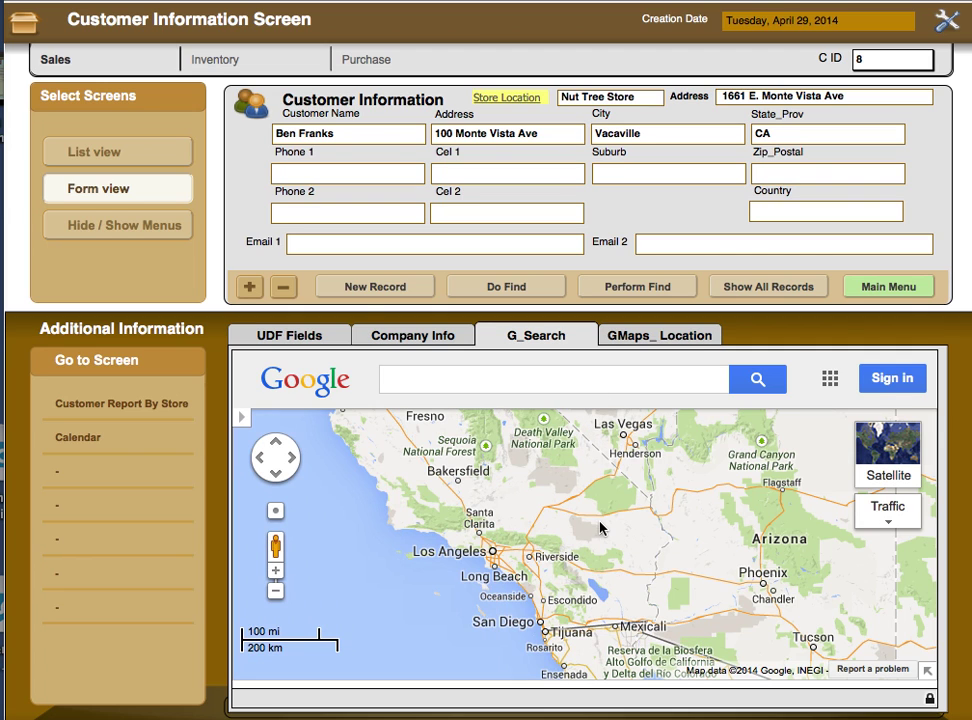
pyautogui.click(242, 422)
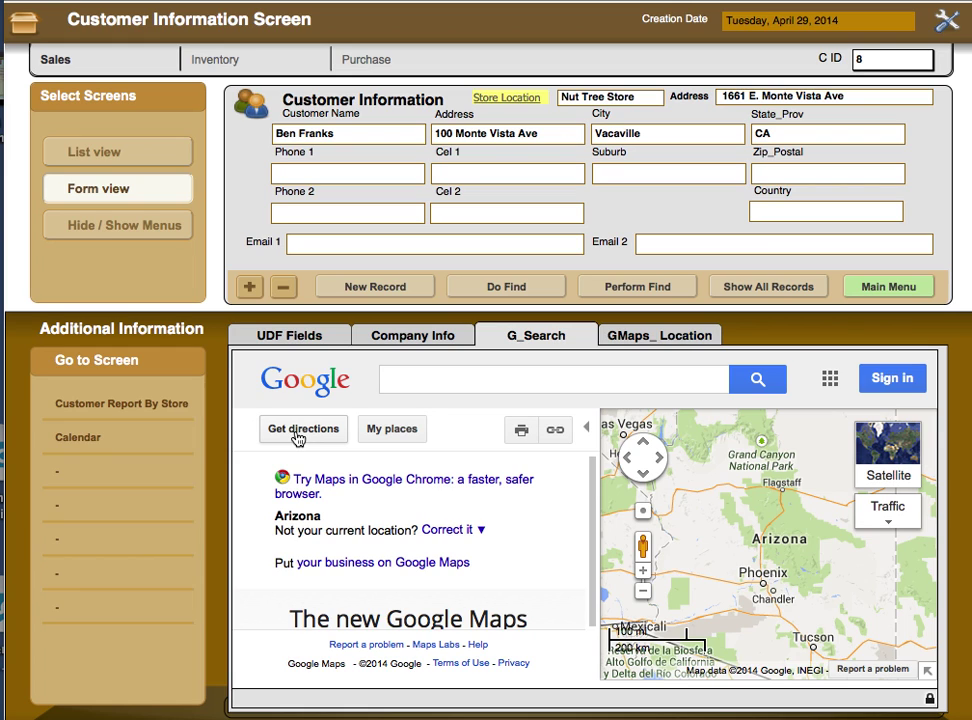
# - Examine the user-defined fields of the customer record, visiting the title and input cells in the first row
pyautogui.click(301, 335)
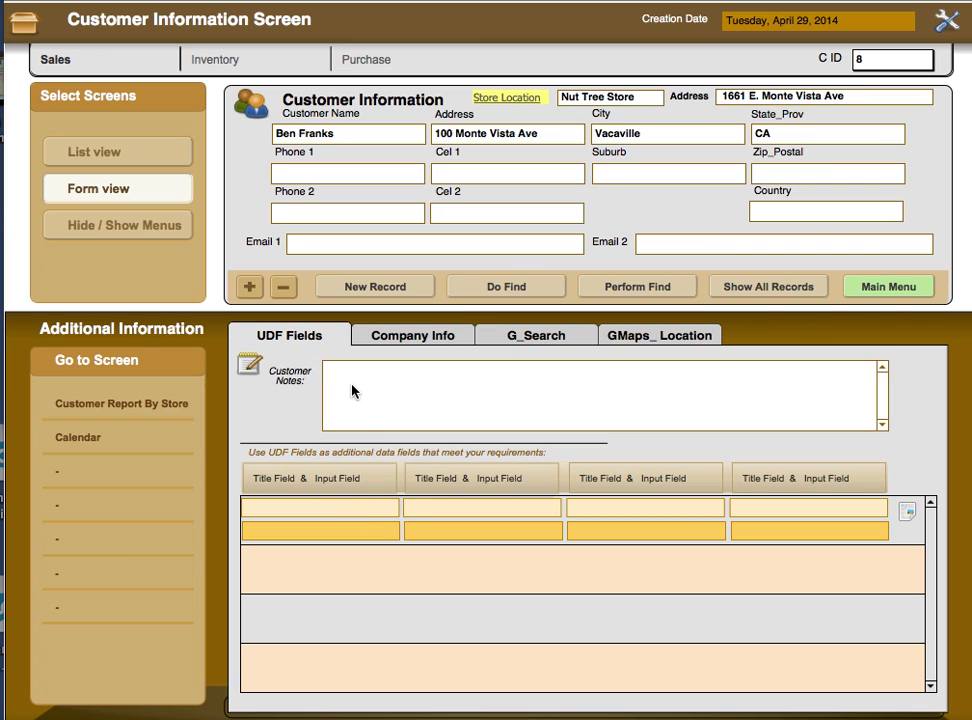
pyautogui.click(358, 512)
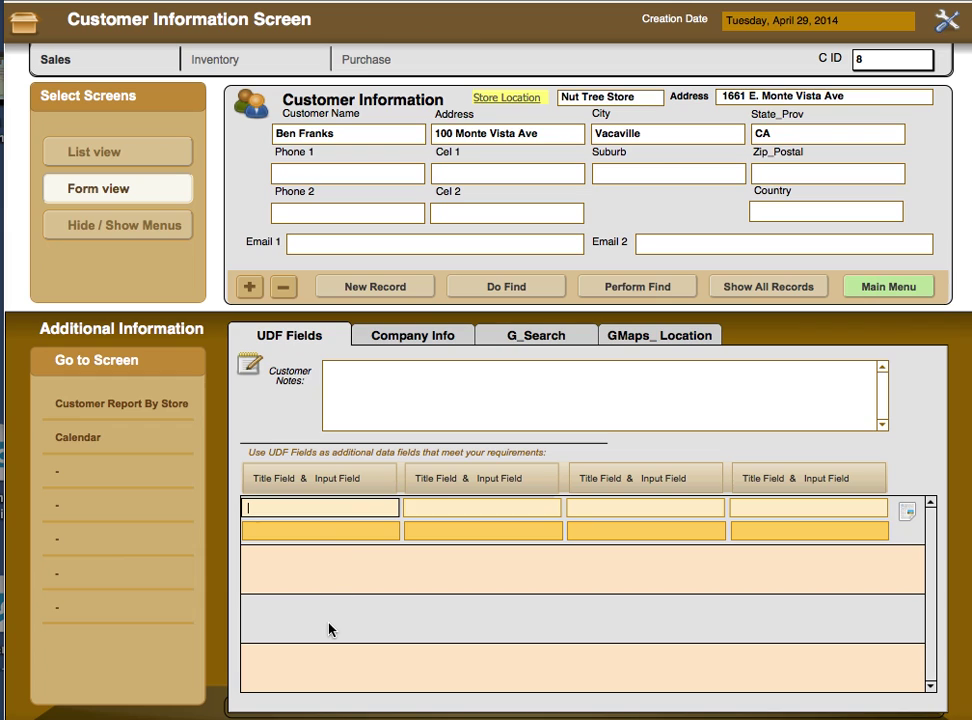
pyautogui.click(326, 530)
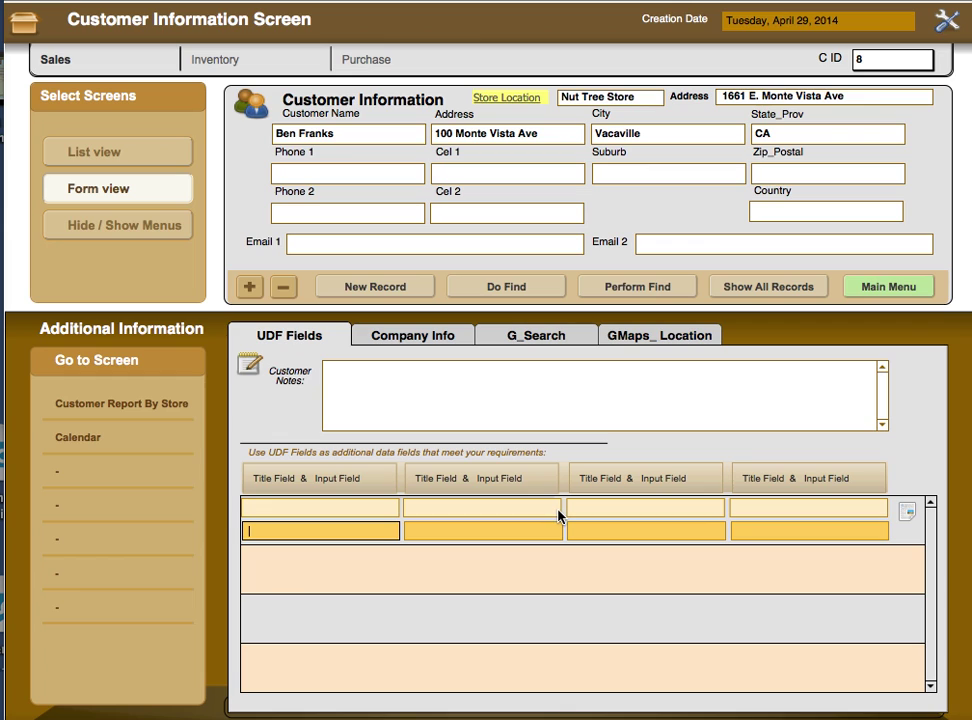
pyautogui.click(330, 509)
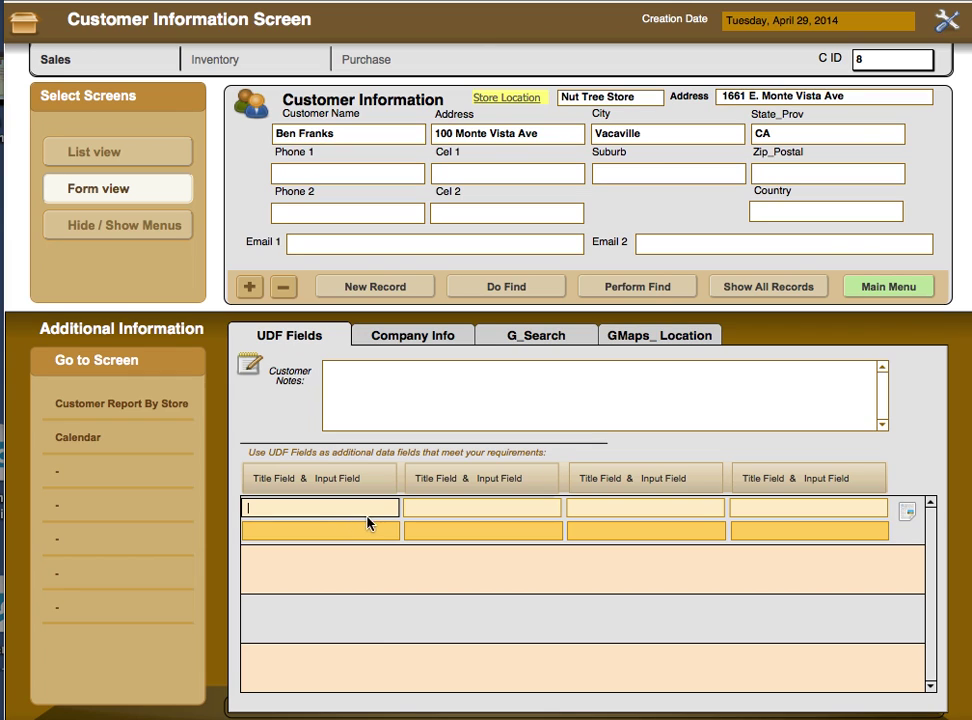
pyautogui.click(465, 513)
pyautogui.click(310, 505)
pyautogui.click(317, 532)
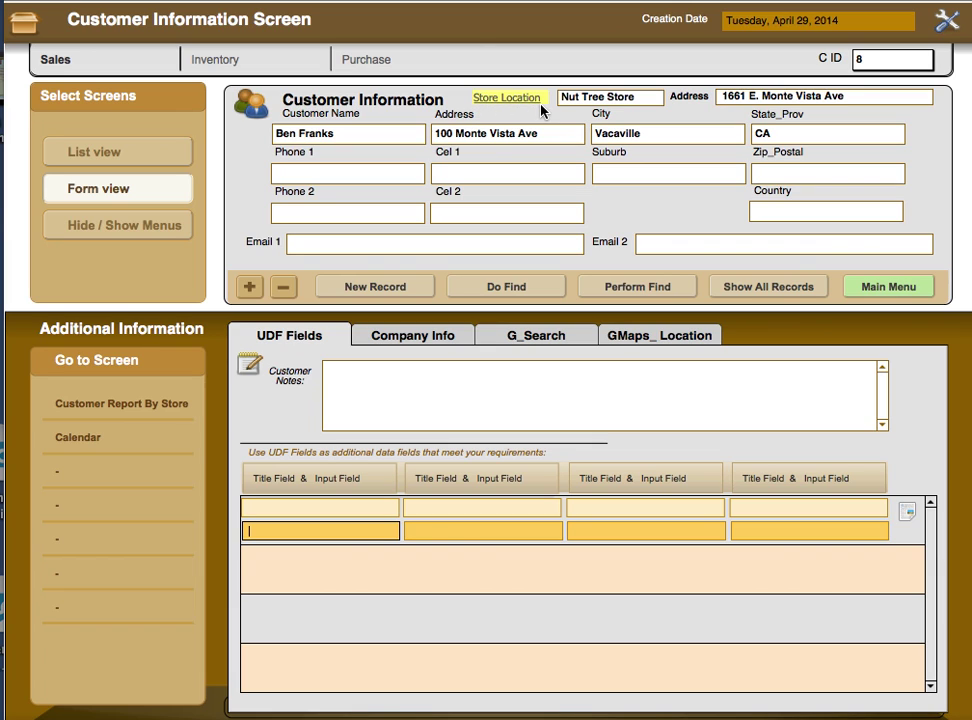
# - Switch the customer's store location to Web Sales and back to Nut Tree Store
pyautogui.click(592, 98)
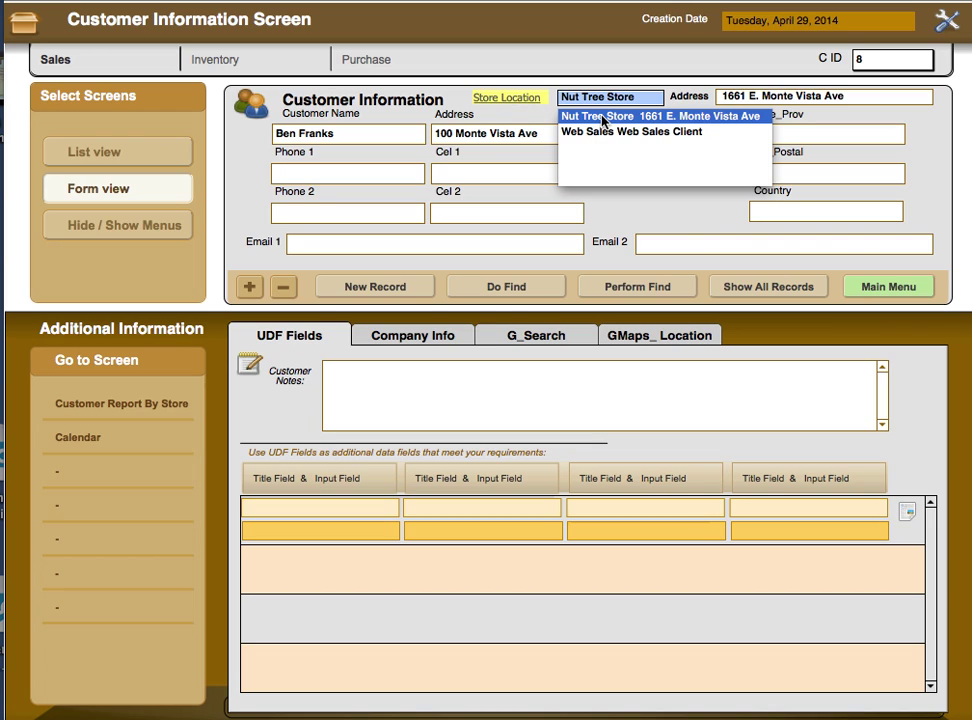
pyautogui.click(505, 117)
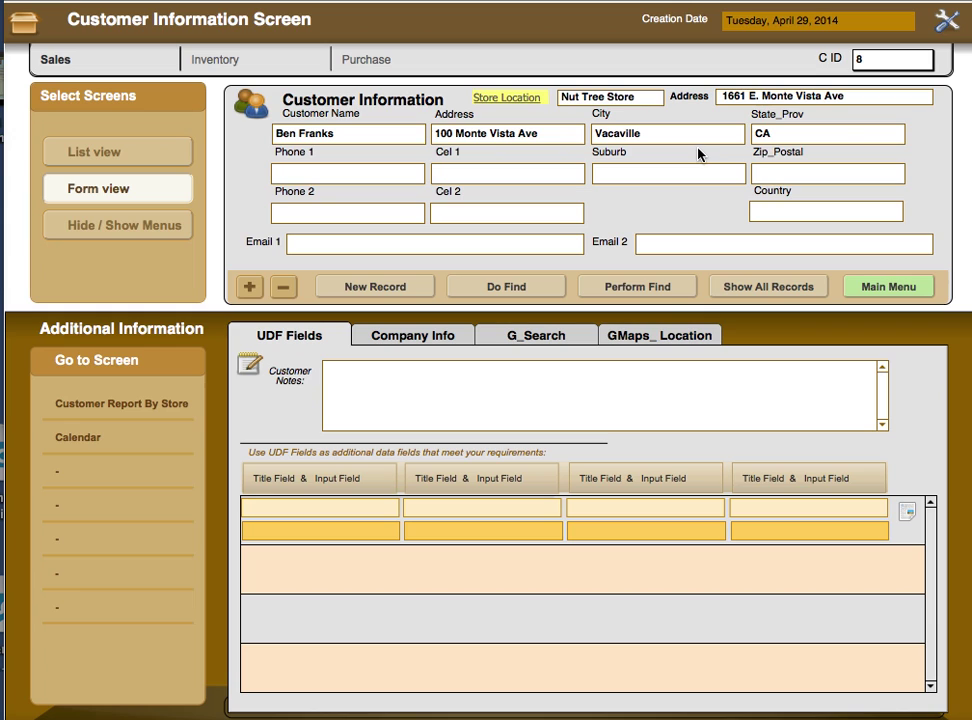
pyautogui.click(600, 98)
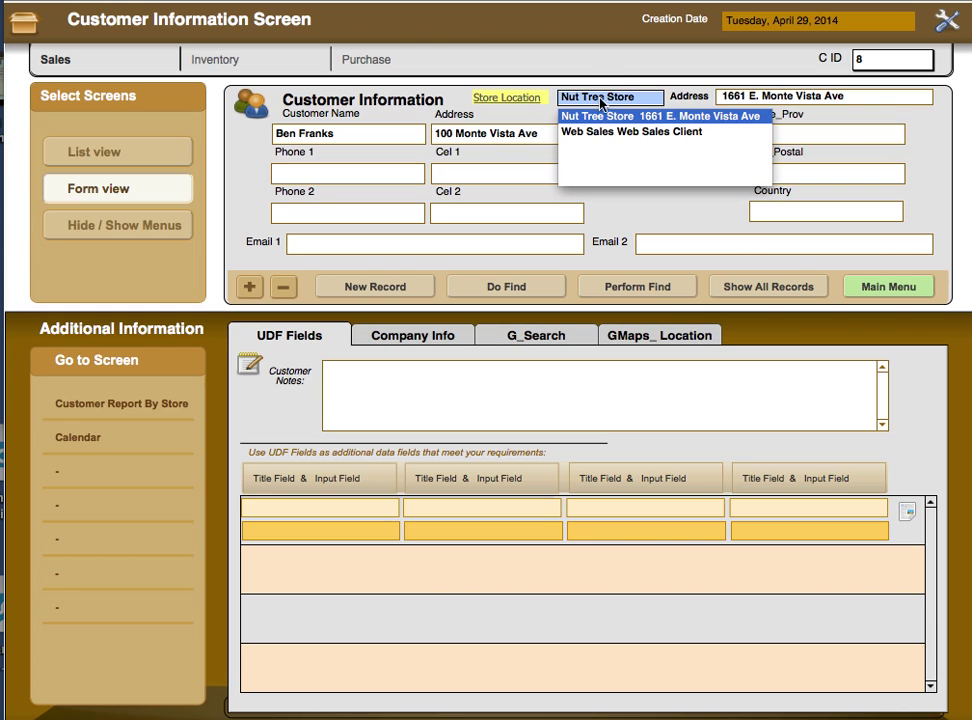
pyautogui.click(602, 131)
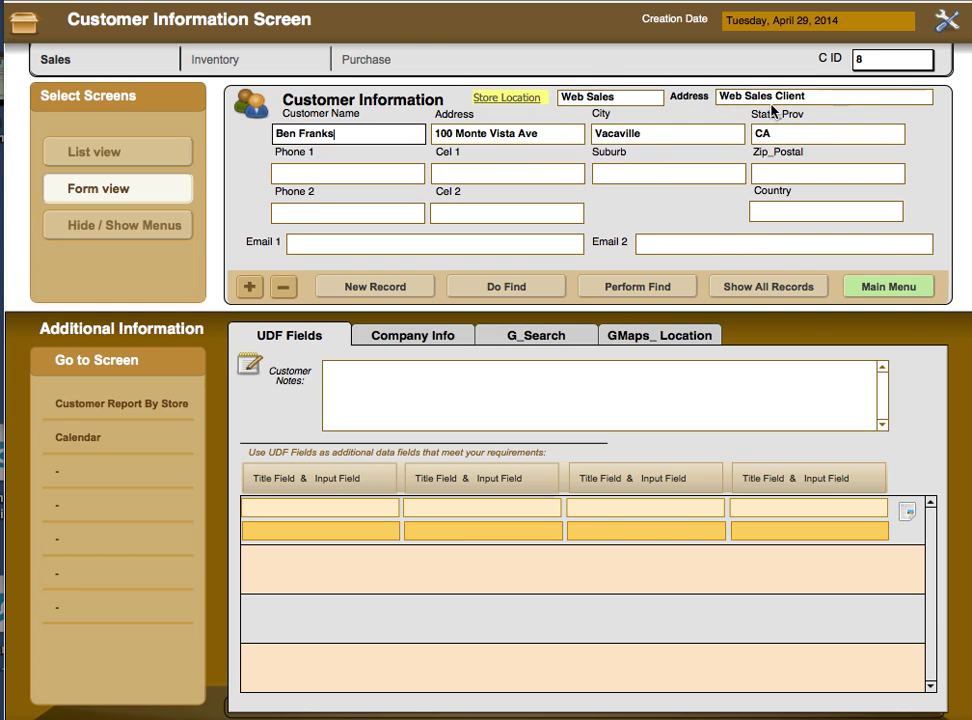
pyautogui.click(604, 100)
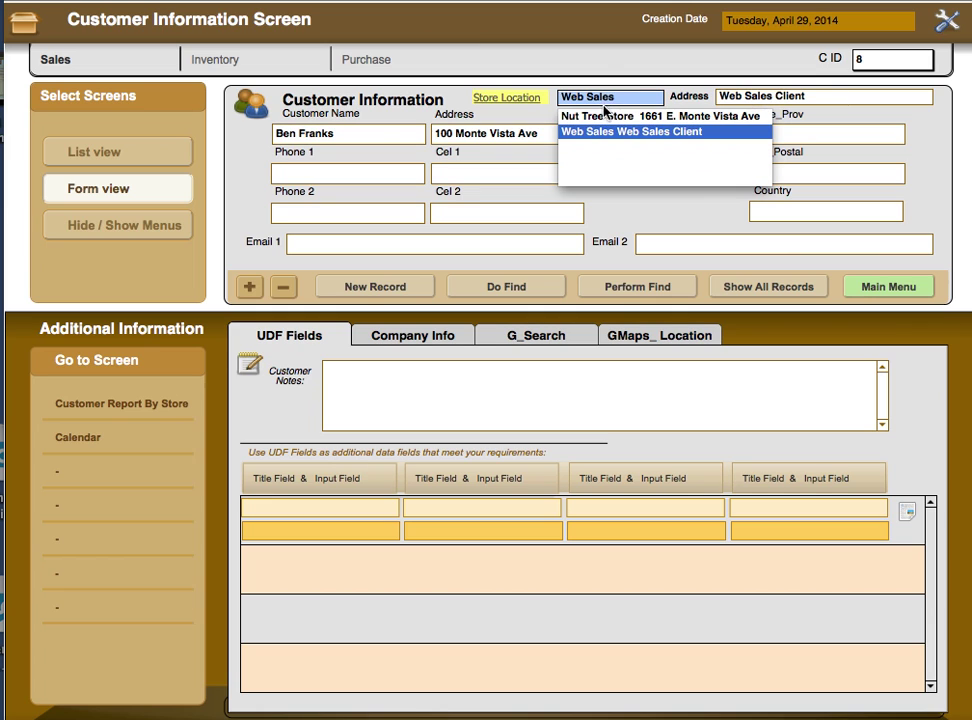
pyautogui.click(607, 113)
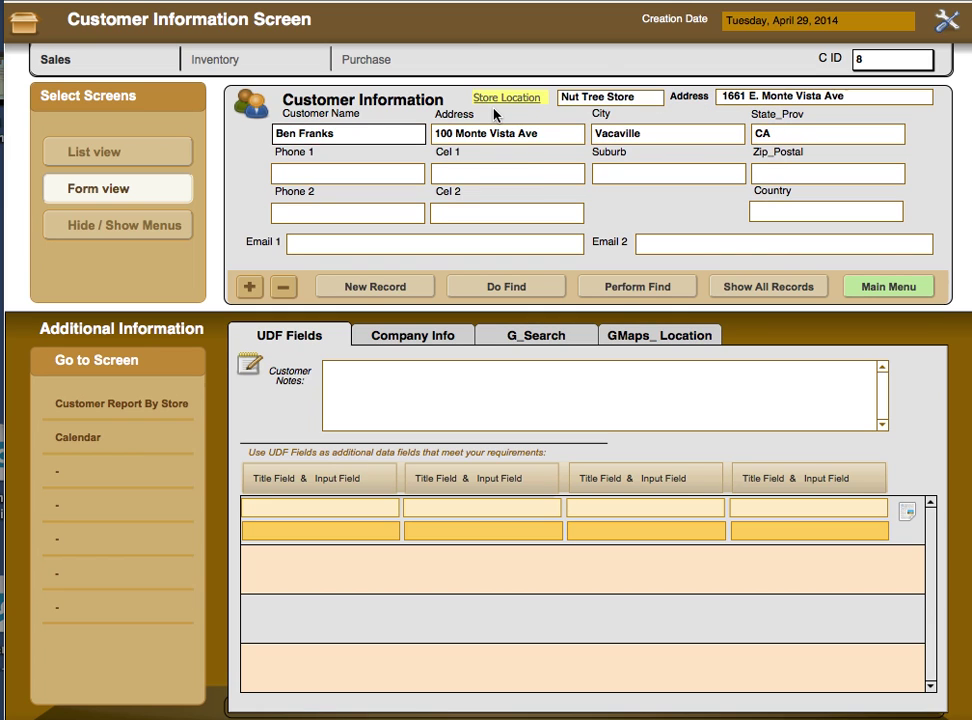